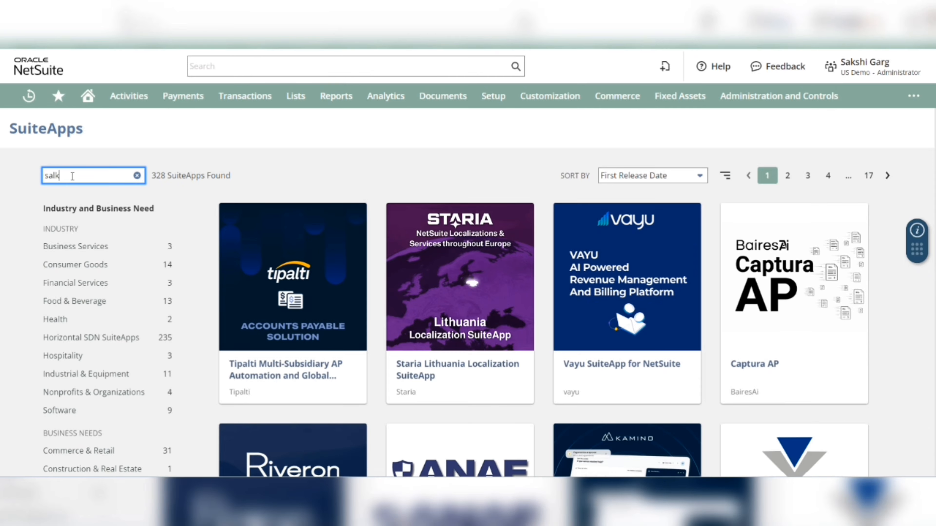
Search the SuiteApps marketplace for "sales order ren" and open the Sales Order Renewals SuiteApp.
key(BackSpace)
key(BackSpace)
key(BackSpace)
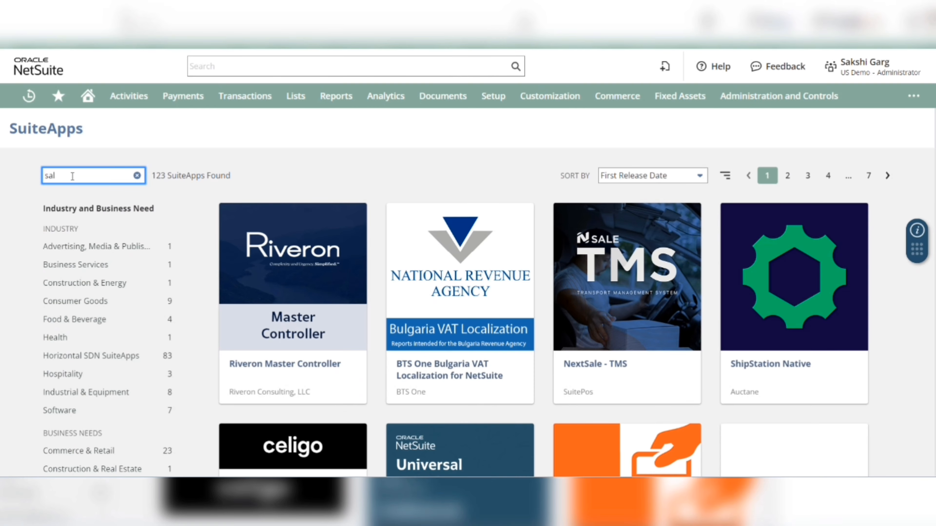
text(es order)
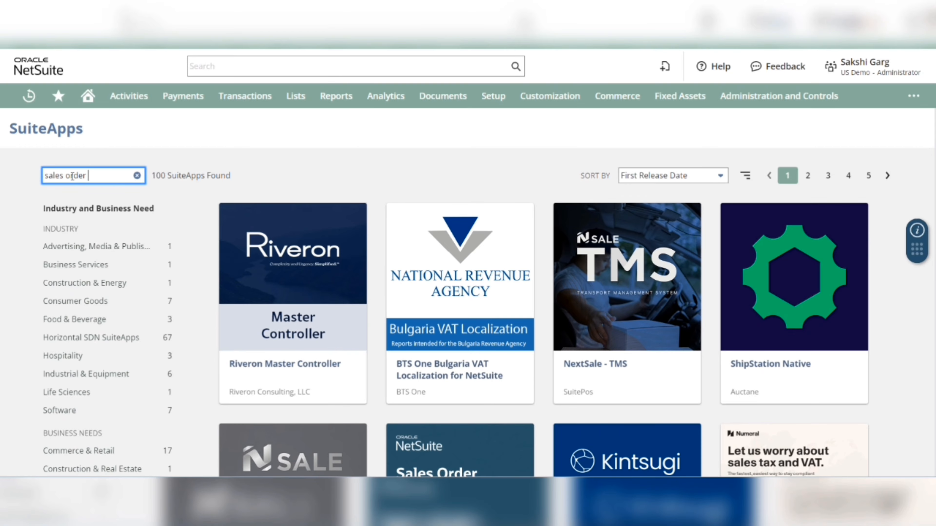
text( rem)
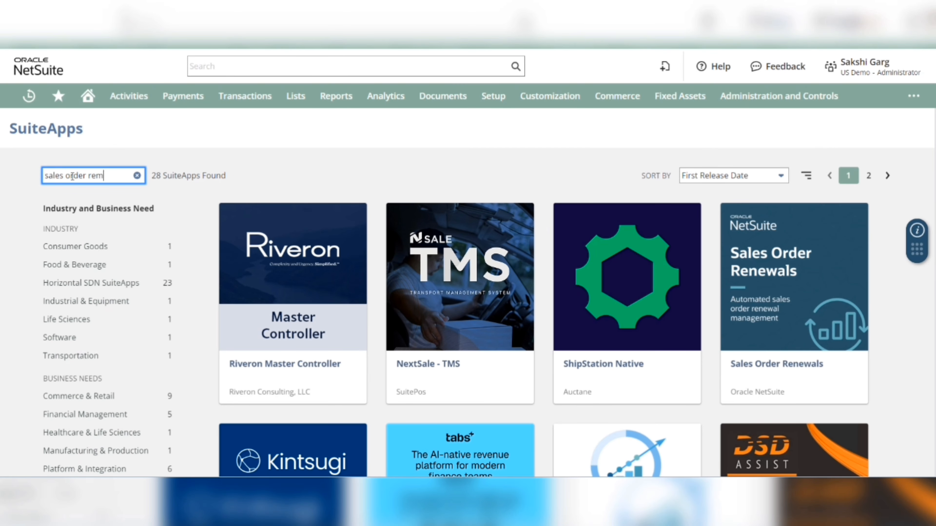
key(BackSpace)
text(n)
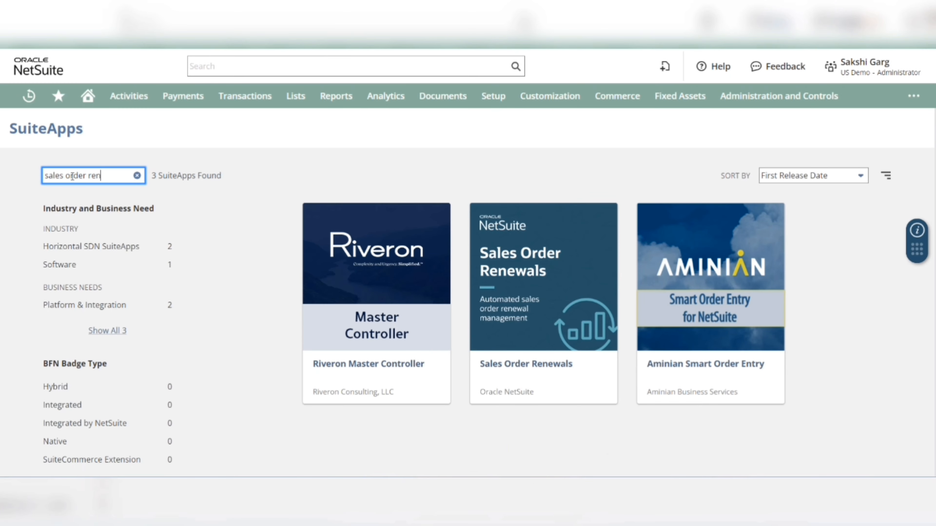
click(558, 298)
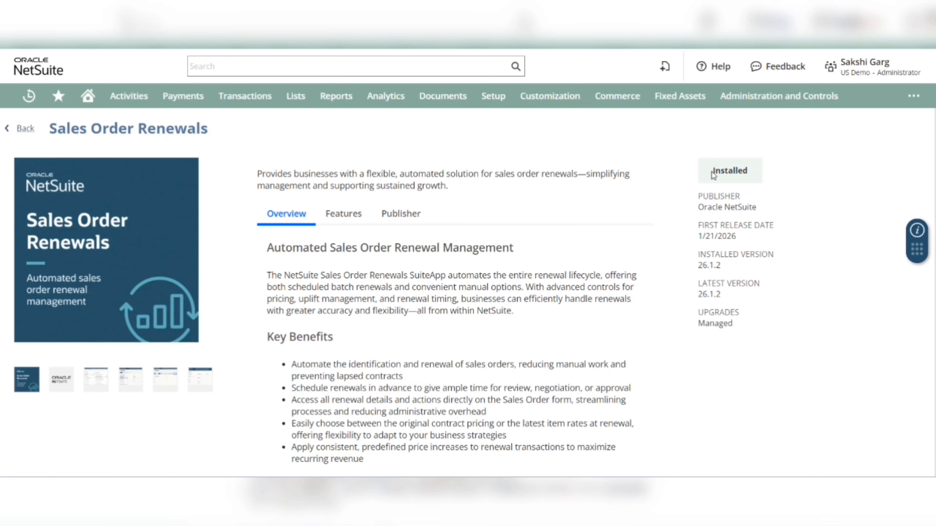
Search NetSuite globally for "sales order" and open the Enter Sales Orders page.
click(313, 66)
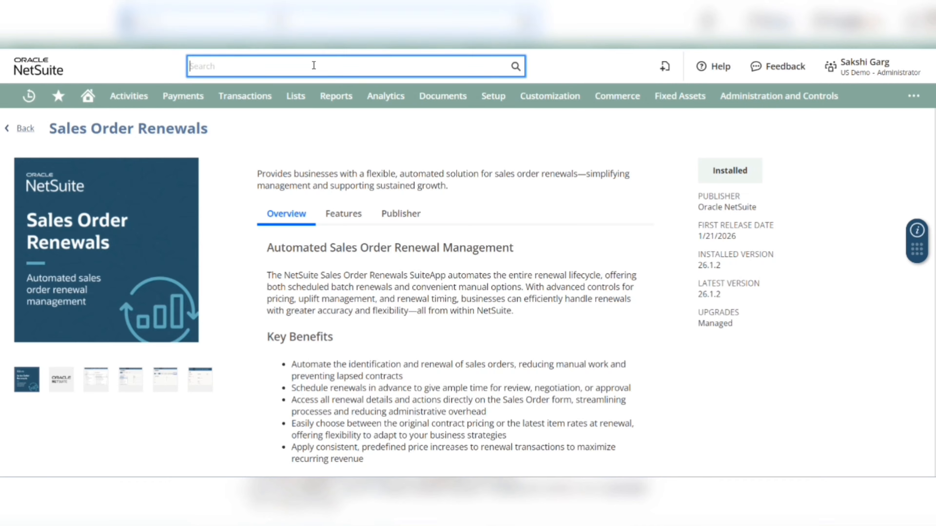
text(sa)
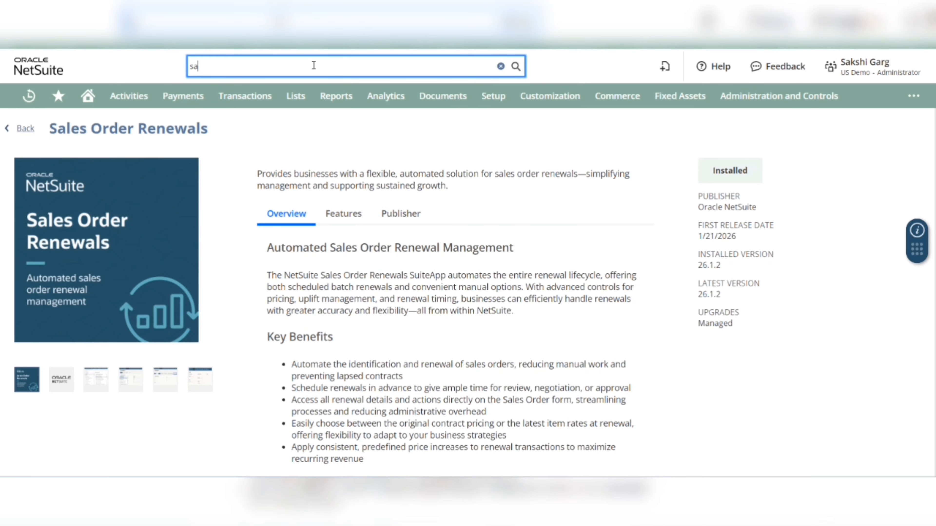
text(les order)
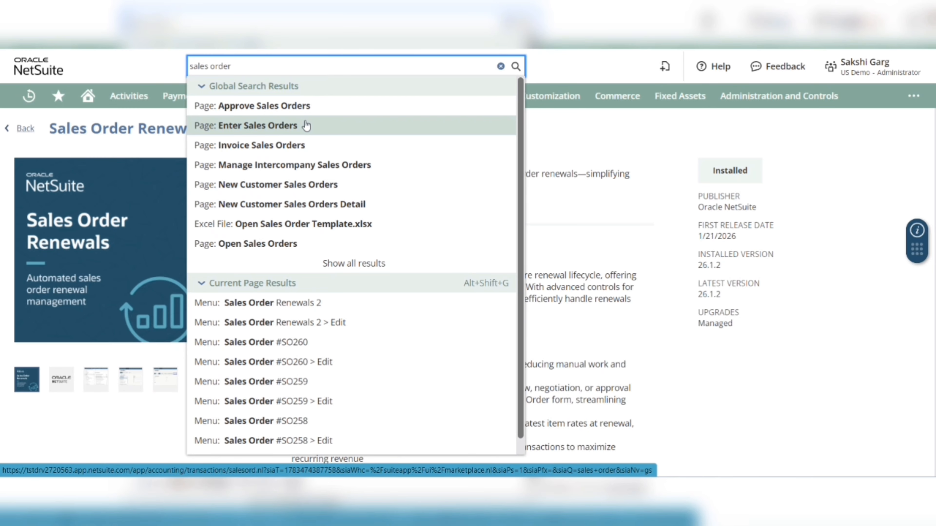
click(306, 126)
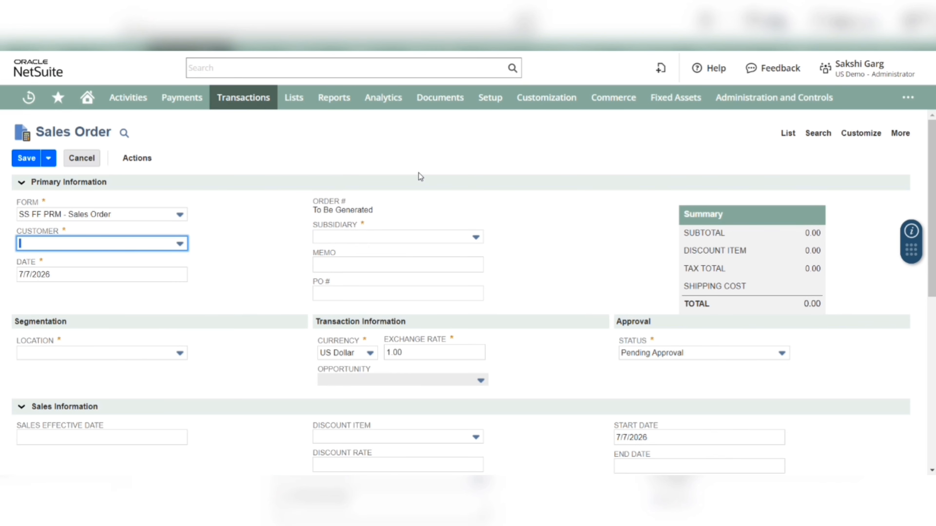
Switch the new sales order to the Sales Order Renewals custom form and choose Toy PLC as the customer.
click(180, 215)
click(145, 257)
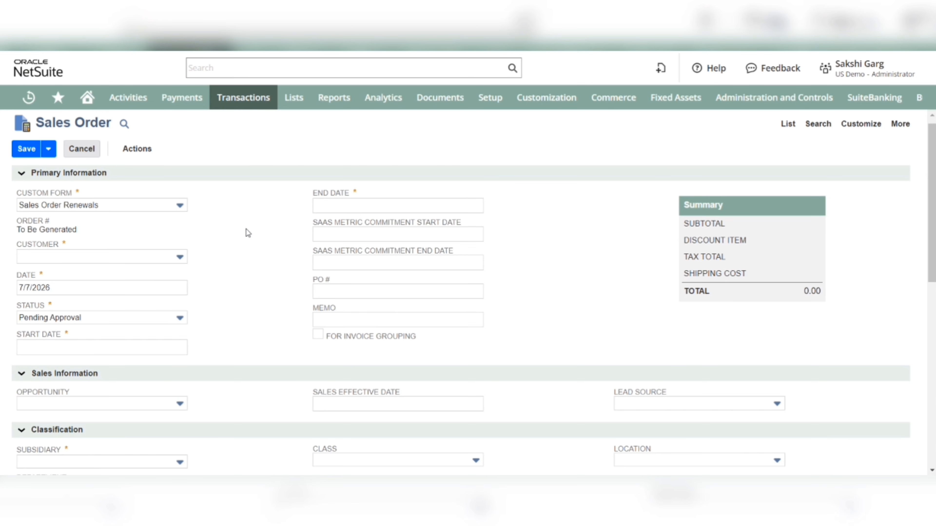
scroll(246, 229, down, 1)
scroll(245, 230, up, 1)
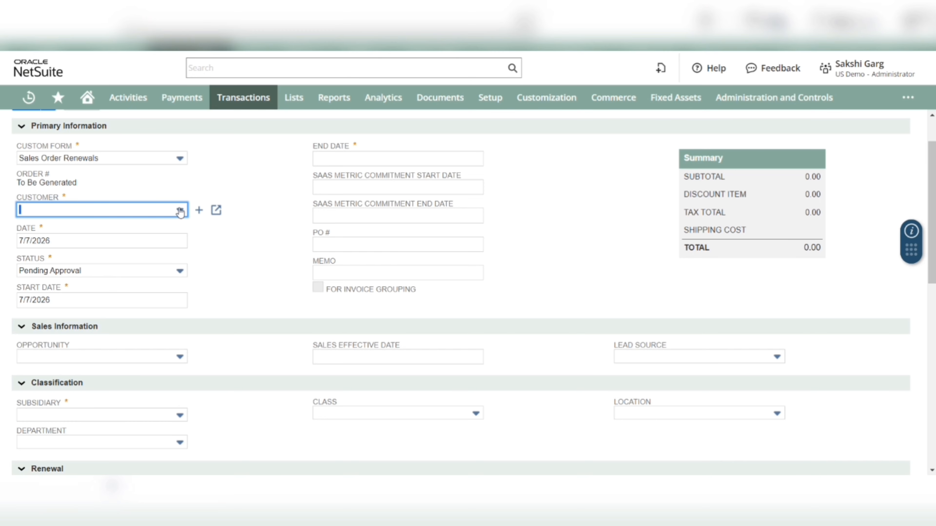
click(180, 210)
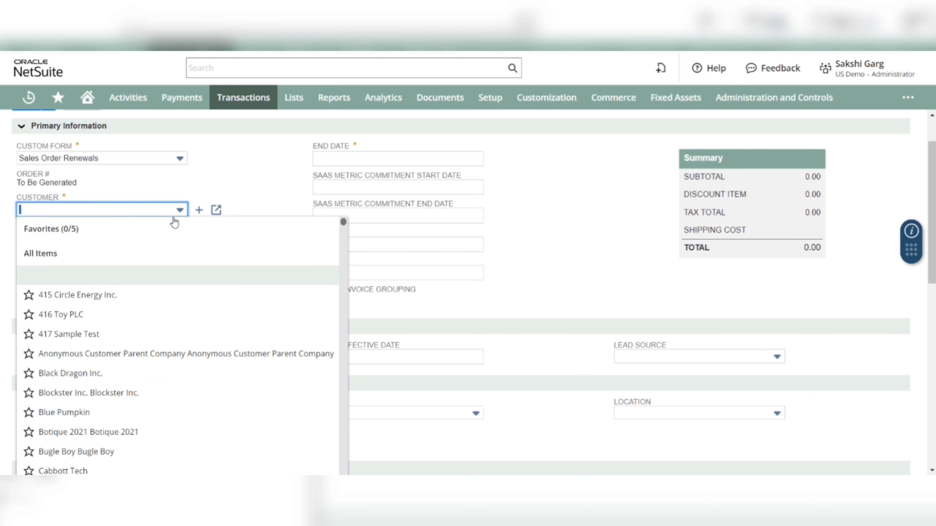
click(166, 324)
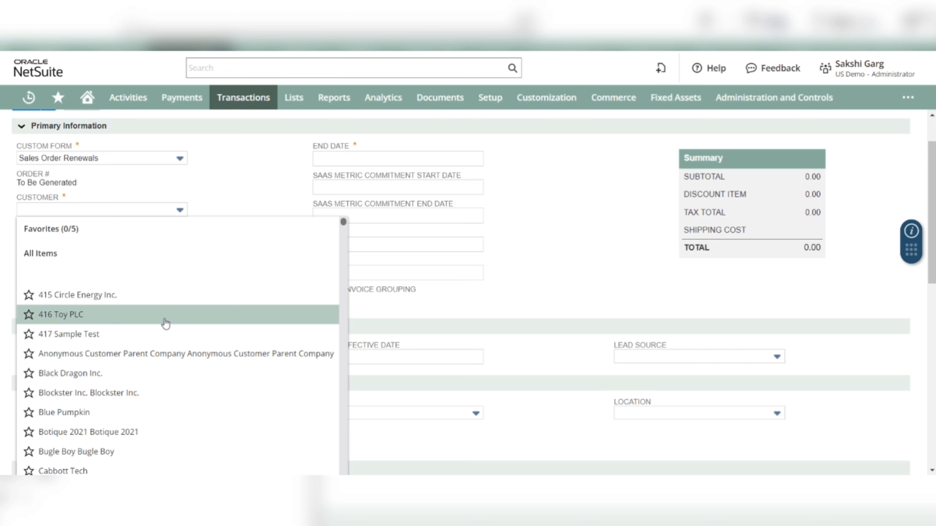
scroll(263, 246, up, 2)
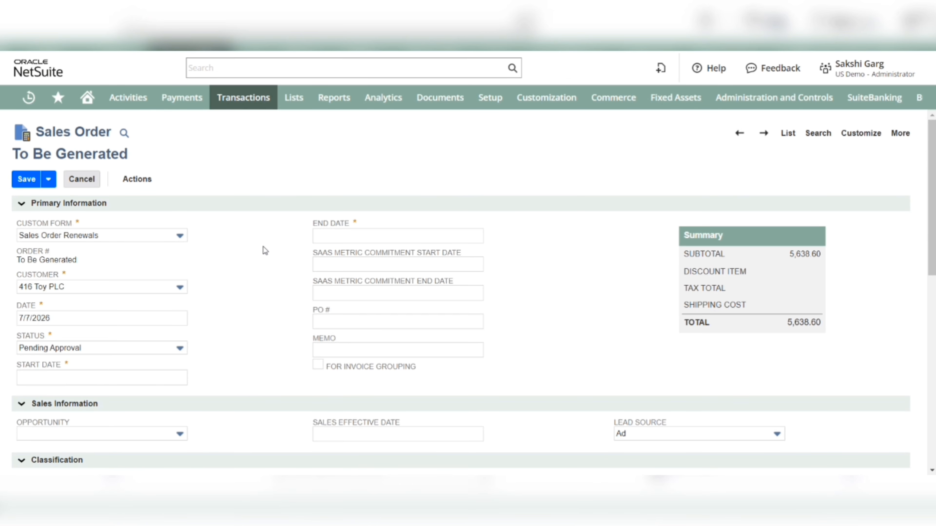
Set the sales order's status to Pending Fulfillment.
click(180, 348)
click(52, 374)
scroll(308, 317, down, 2)
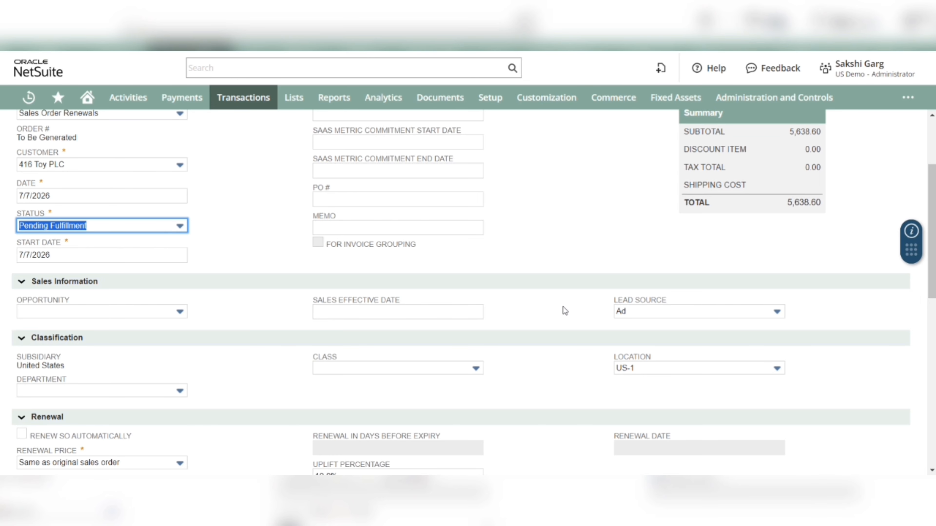
Set the sales order's end date to 7/6/2027.
scroll(523, 309, up, 3)
click(493, 202)
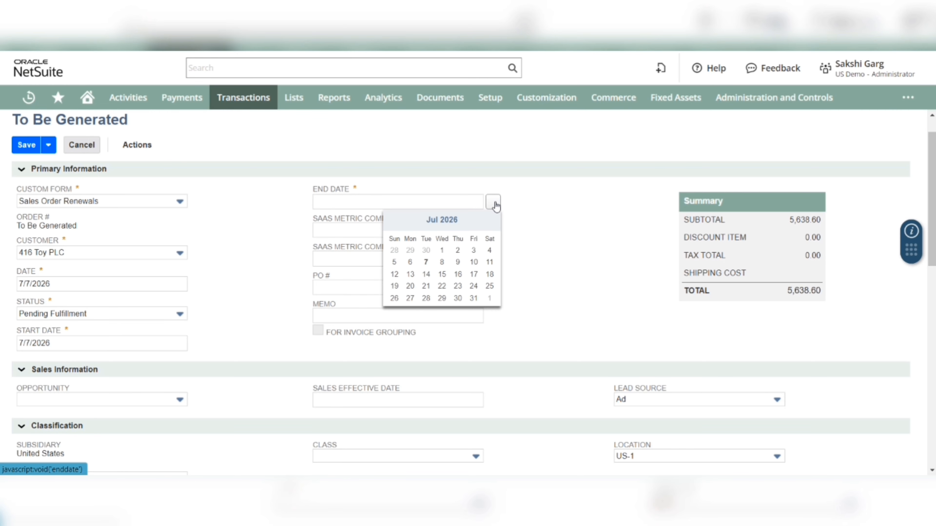
click(409, 263)
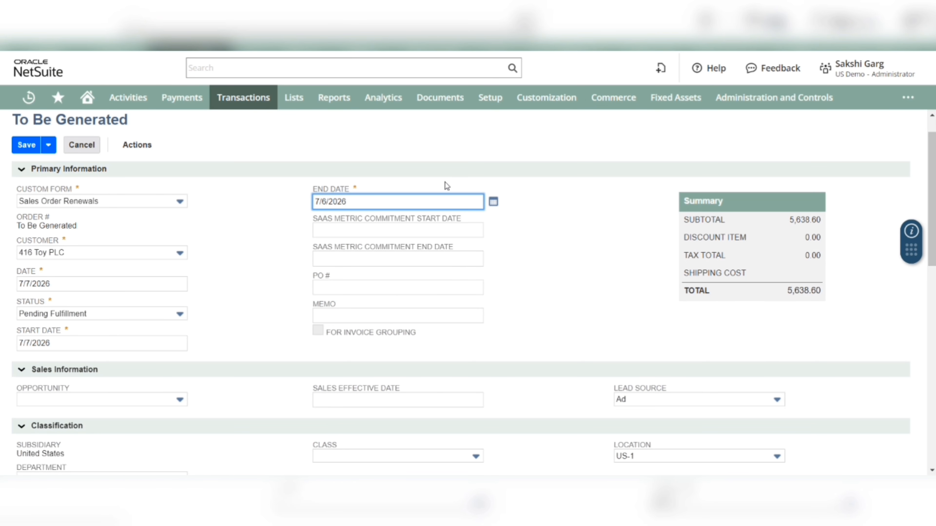
key(BackSpace)
Examine the order's renewal section and its item lines, including the quantity, rate, amount and tax columns.
scroll(444, 181, down, 8)
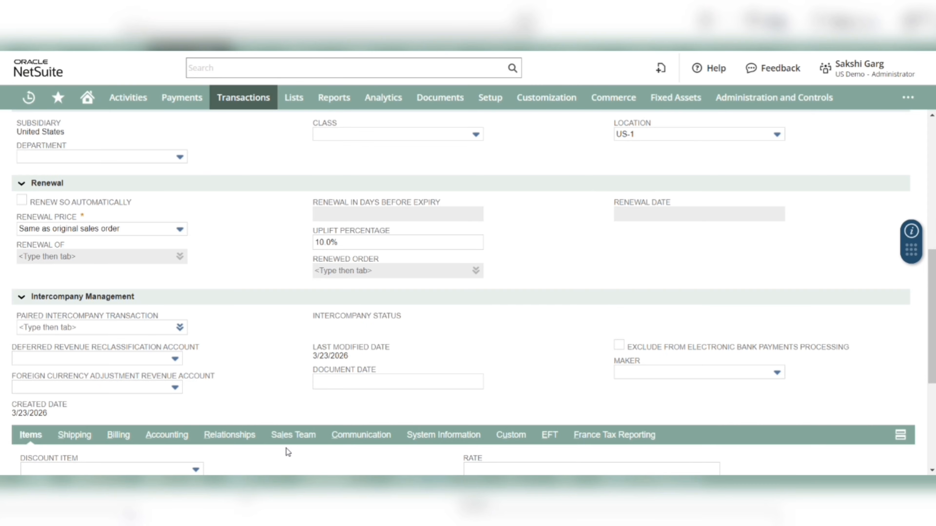
scroll(286, 449, down, 3)
scroll(286, 448, down, 2)
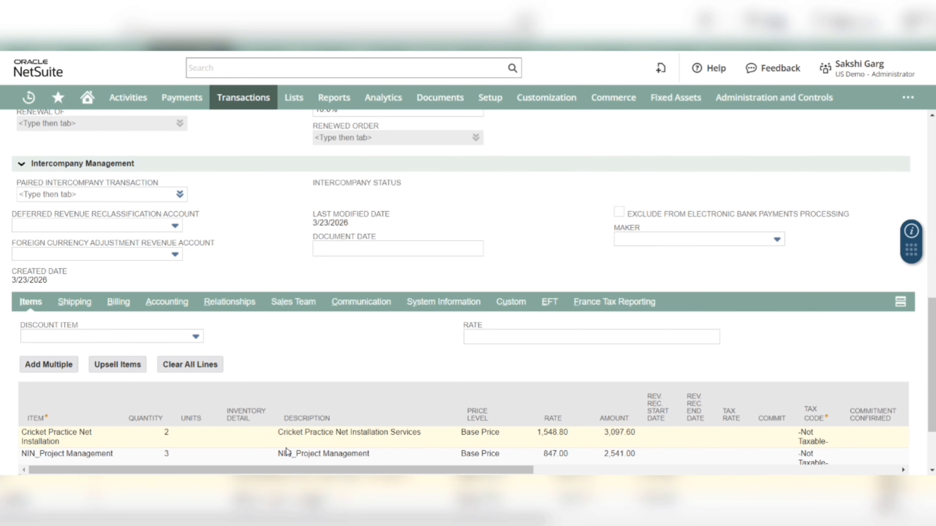
scroll(590, 423, right, 8)
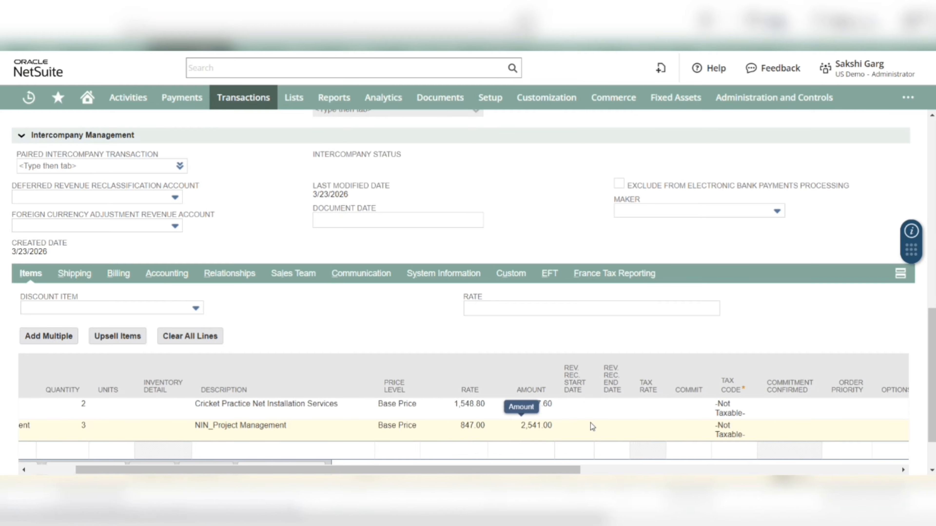
scroll(590, 423, right, 10)
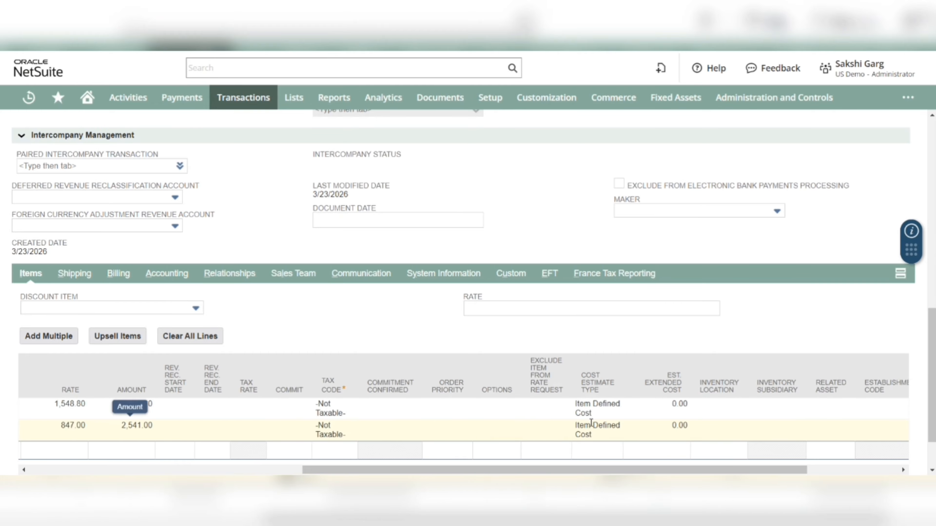
scroll(590, 423, left, 18)
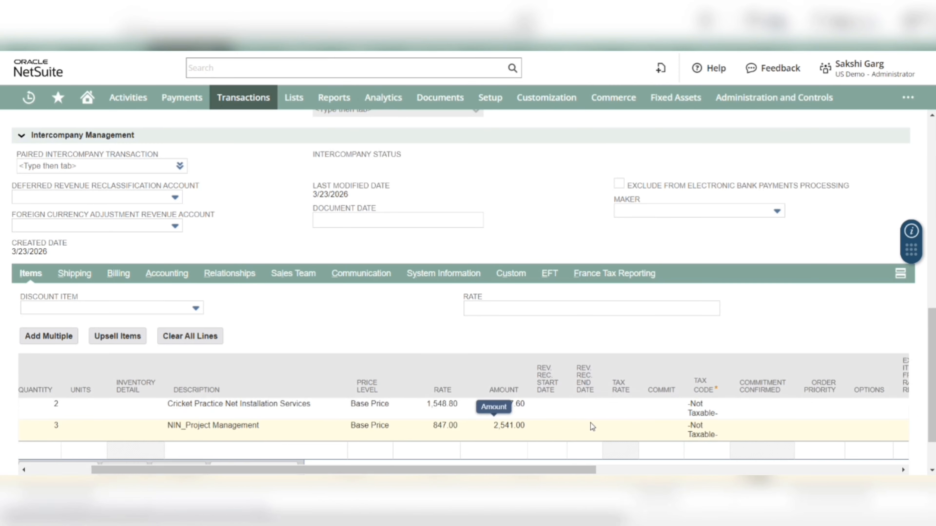
scroll(273, 246, up, 1)
scroll(273, 246, up, 15)
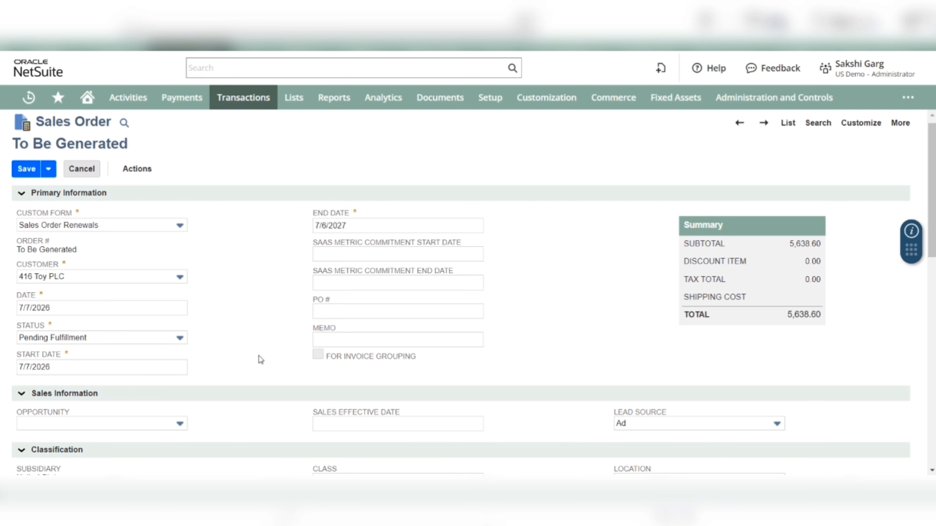
Enable automatic renewal of the sales order and set the renewal to 30 days before expiry.
scroll(258, 356, down, 4)
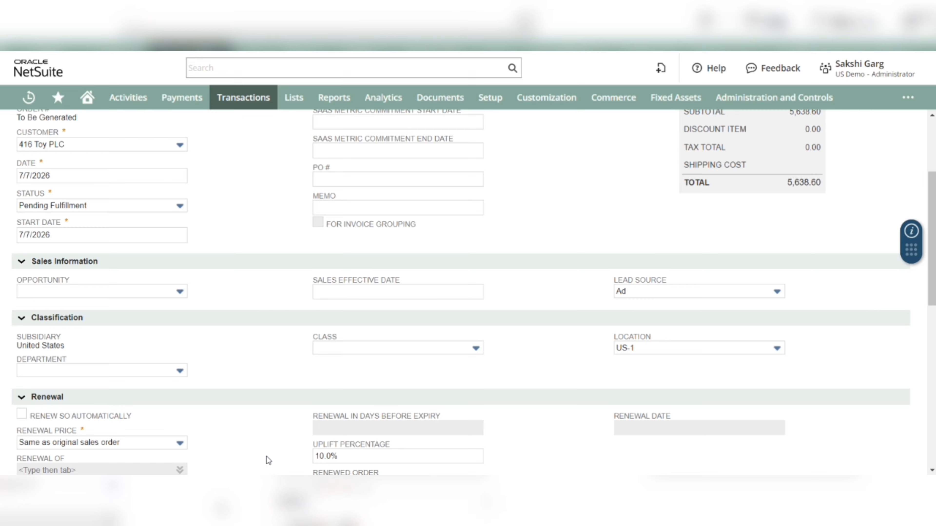
click(22, 415)
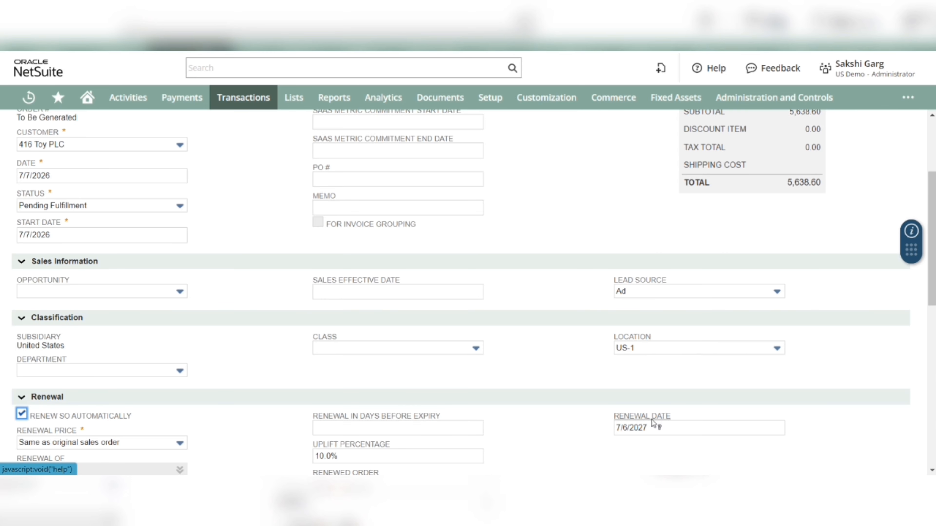
scroll(505, 401, up, 1)
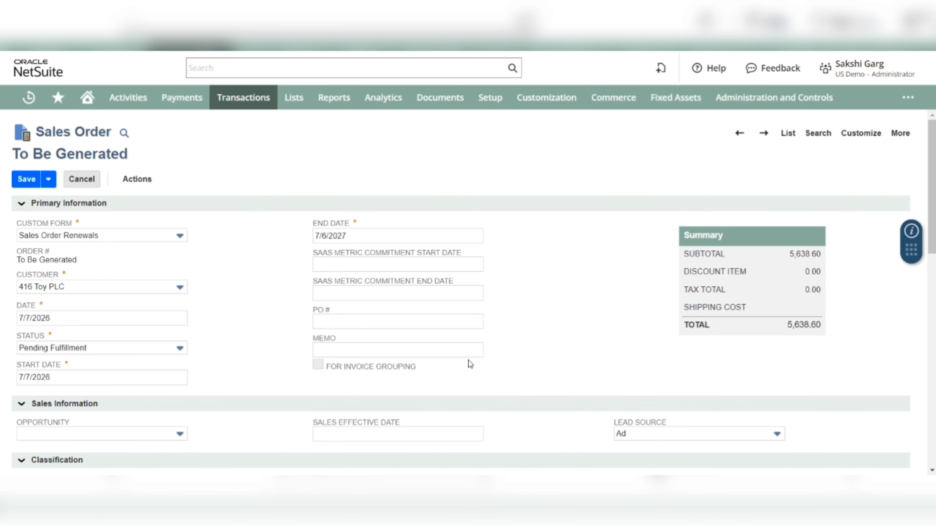
click(339, 237)
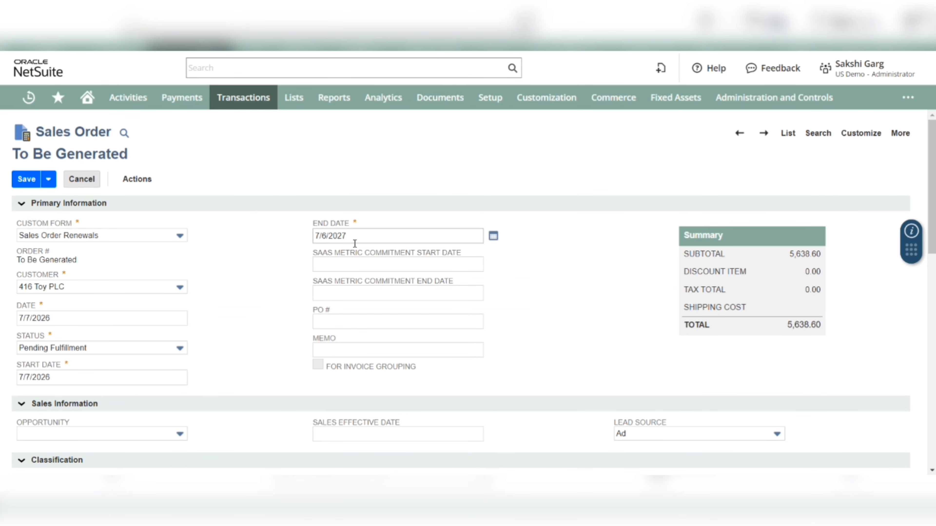
scroll(675, 311, down, 4)
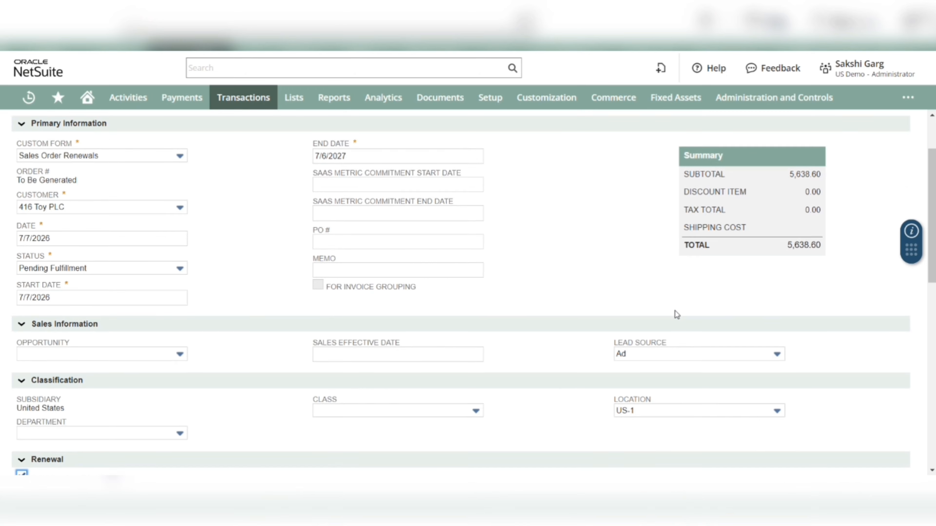
scroll(675, 311, down, 1)
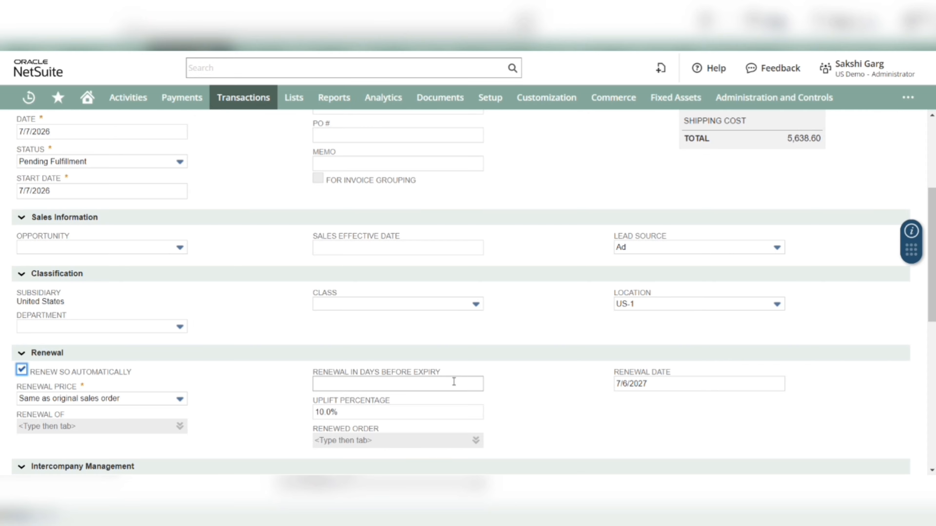
click(439, 382)
text(30)
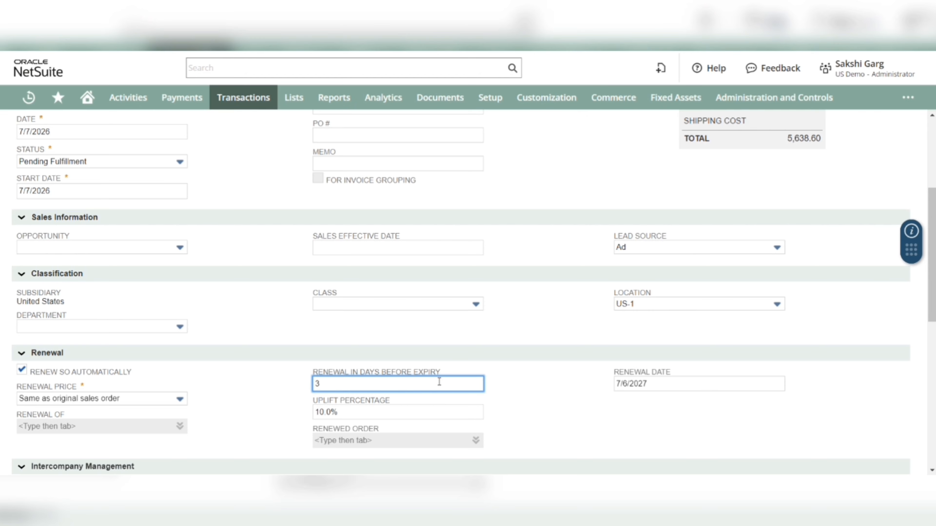
click(538, 398)
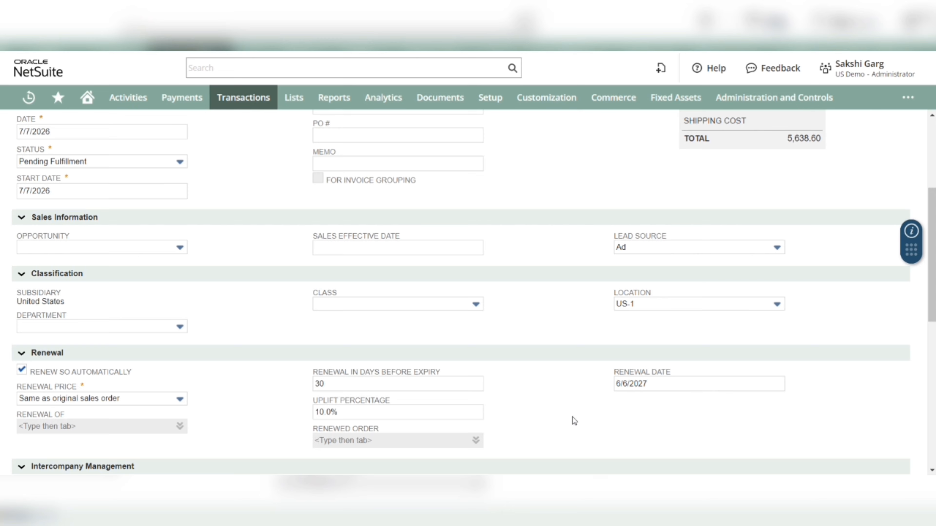
Check the renewal price options, keep Same as original sales order, and set the uplift percentage to 15%.
click(180, 398)
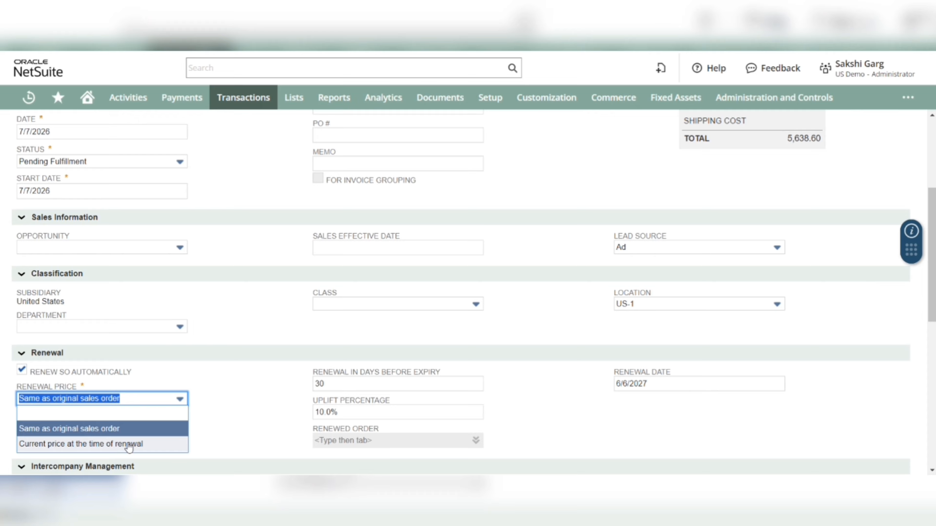
click(228, 413)
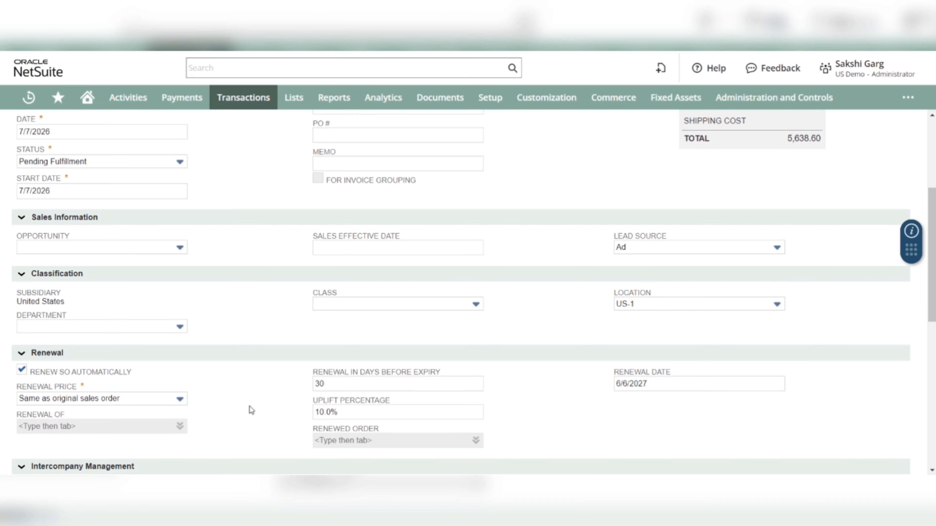
click(339, 414)
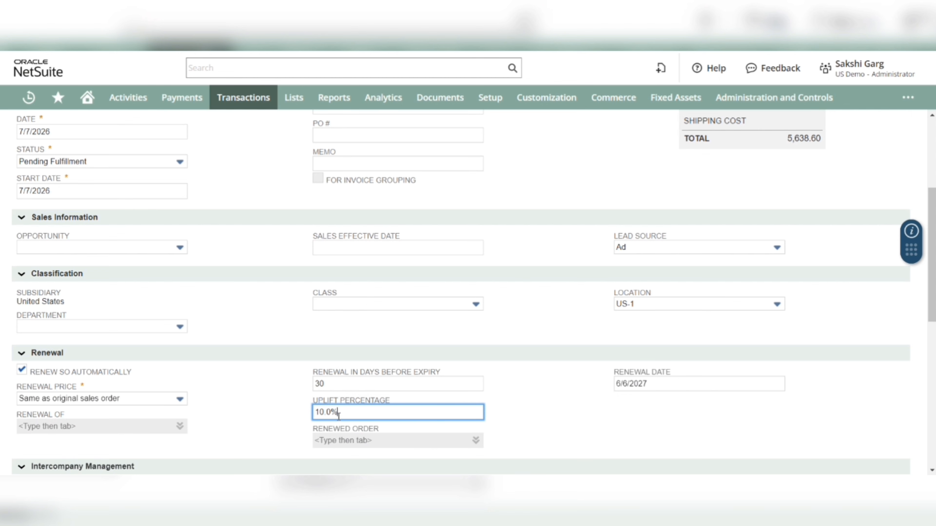
key(BackSpace)
key(BackSpace)
key(BackSpace)
key(BackSpace)
key(BackSpace)
text(15)
click(527, 415)
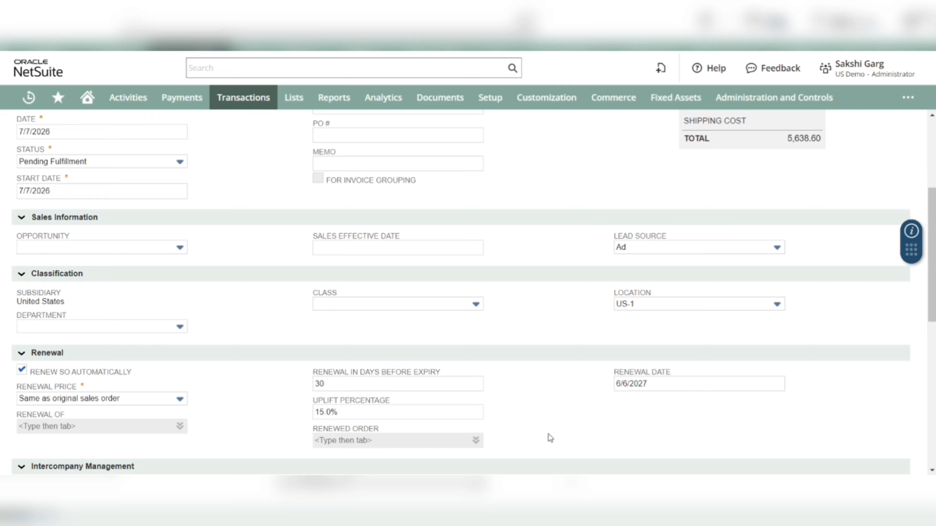
Turn off automatic renewal for the sales order.
click(21, 368)
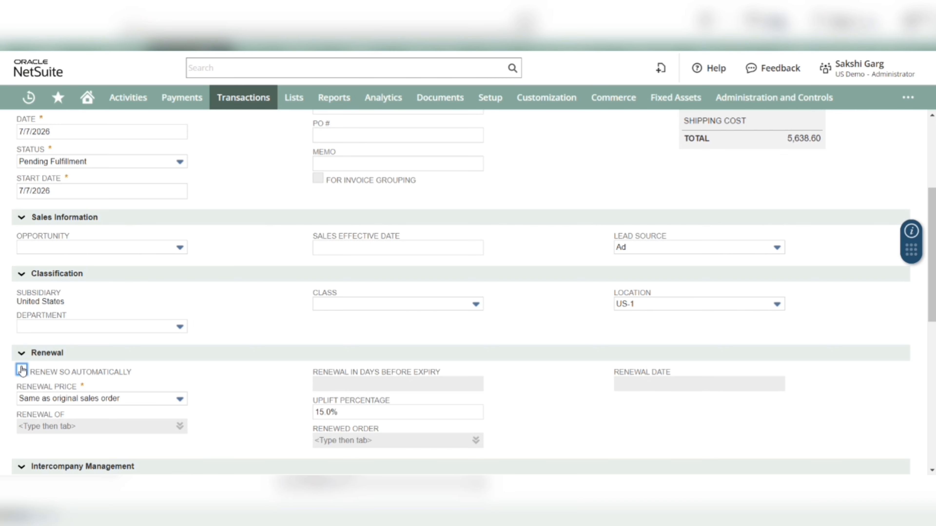